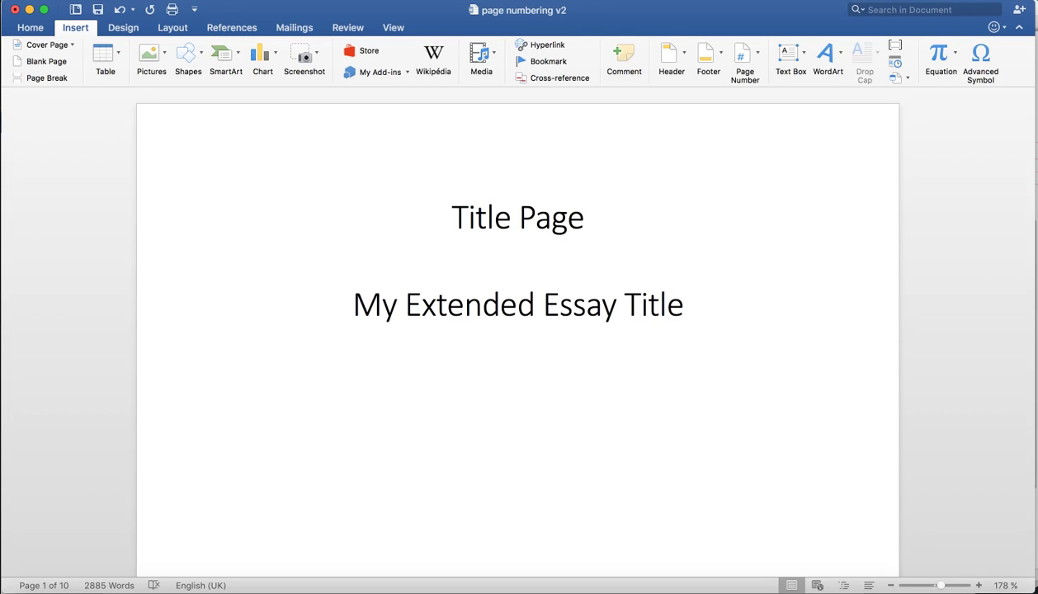
# Scroll through the whole essay, then jump back to the start of the document.
pyautogui.scroll(-1, 517, 330)
pyautogui.scroll(-1, 517, 330)
pyautogui.scroll(-3, 518, 330)
pyautogui.scroll(-10, 517, 330)
pyautogui.scroll(-2, 517, 330)
pyautogui.scroll(-5, 518, 330)
pyautogui.scroll(-2, 517, 330)
pyautogui.scroll(-1, 517, 330)
pyautogui.scroll(-10, 517, 330)
pyautogui.scroll(-3, 517, 330)
pyautogui.scroll(-3, 517, 330)
pyautogui.scroll(-1, 517, 330)
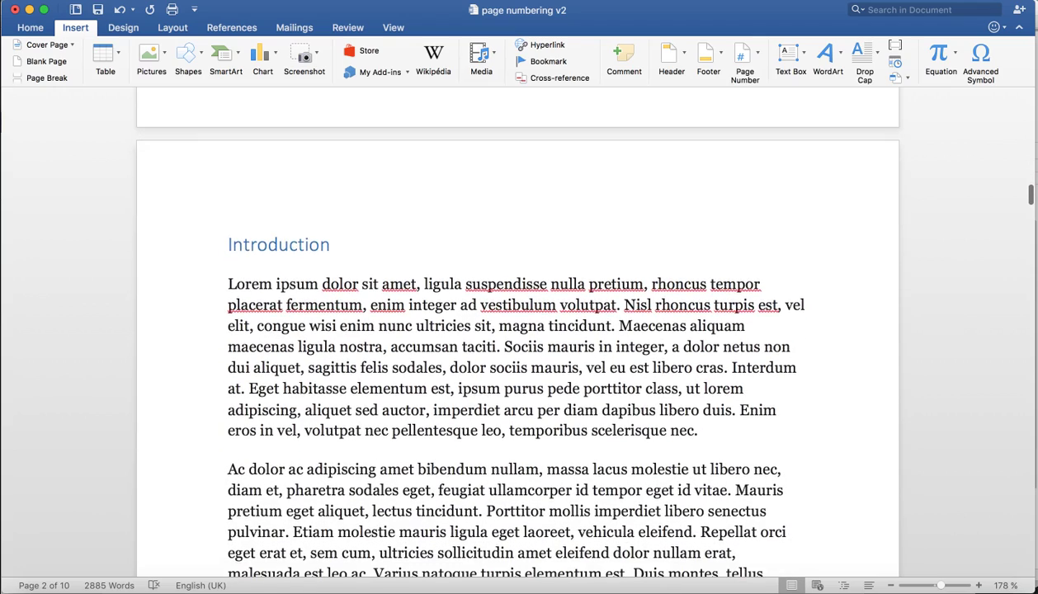
pyautogui.scroll(-2, 517, 330)
pyautogui.scroll(-1, 517, 330)
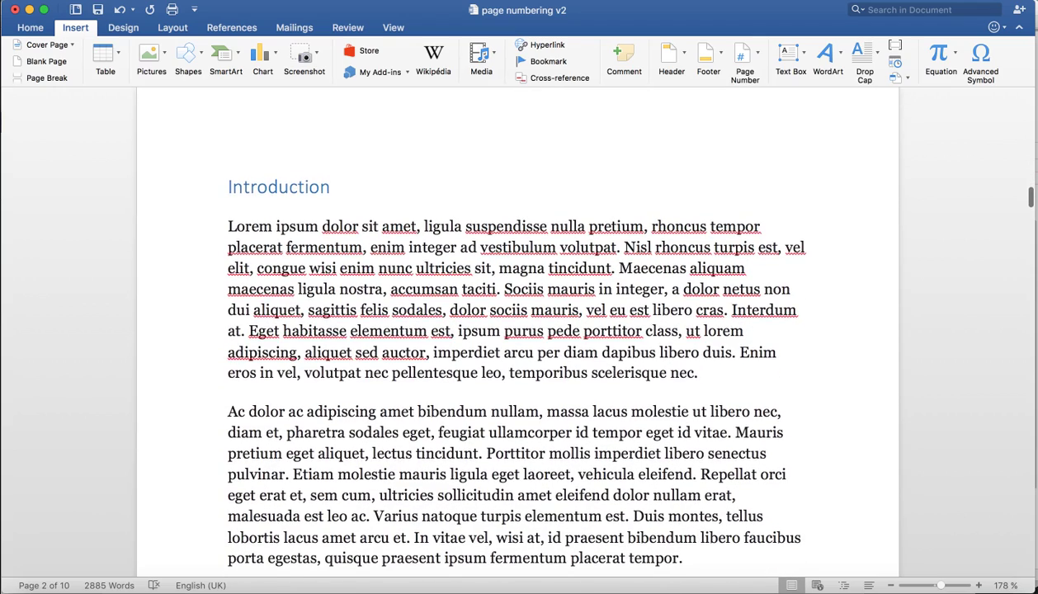
pyautogui.scroll(-10, 517, 330)
pyautogui.scroll(-3, 517, 330)
pyautogui.scroll(-10, 517, 330)
pyautogui.scroll(-5, 517, 330)
pyautogui.scroll(-10, 517, 330)
pyautogui.scroll(-10, 517, 330)
pyautogui.scroll(-10, 517, 330)
pyautogui.scroll(-10, 518, 330)
pyautogui.scroll(-10, 517, 330)
pyautogui.scroll(-10, 517, 330)
pyautogui.scroll(-10, 517, 330)
pyautogui.scroll(-5, 517, 330)
pyautogui.scroll(-5, 518, 330)
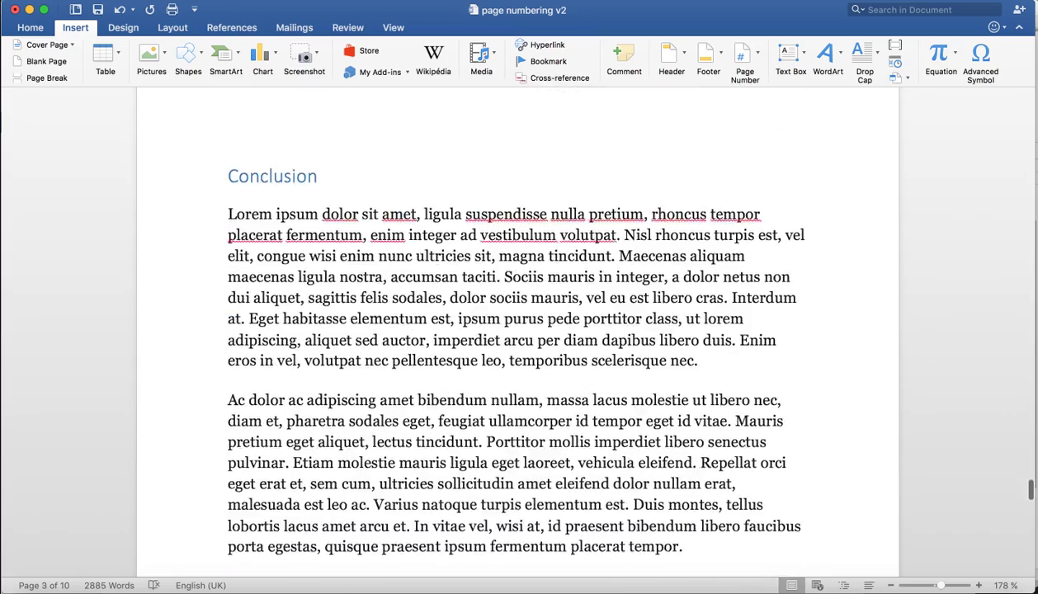
pyautogui.scroll(10, 517, 330)
pyautogui.scroll(10, 517, 330)
pyautogui.press('super+Home')
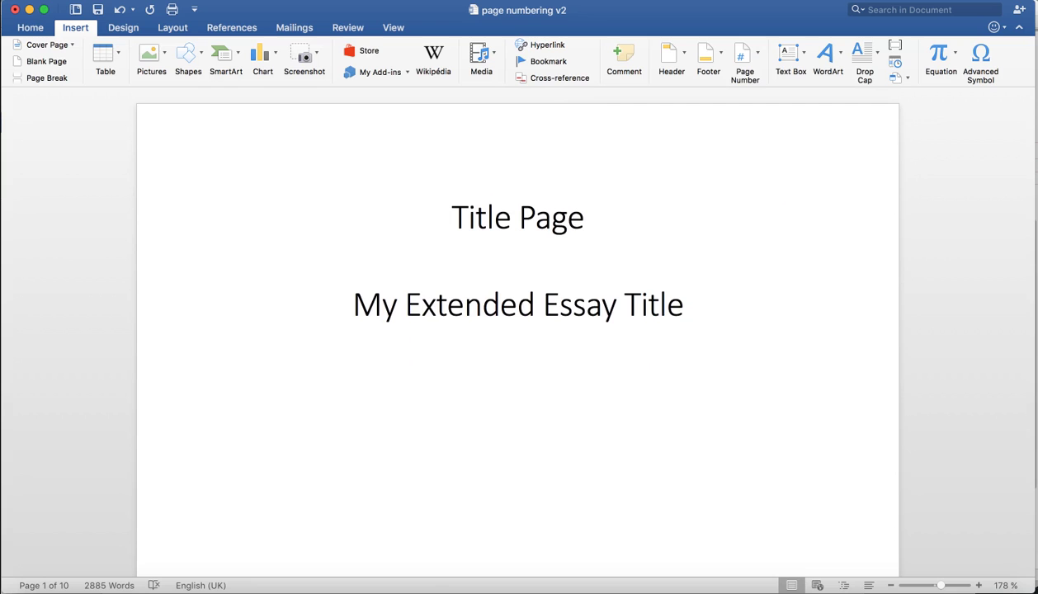
# Insert page numbers, accepting the default Page Numbers settings.
pyautogui.click(189, 0)
pyautogui.click(190, 0)
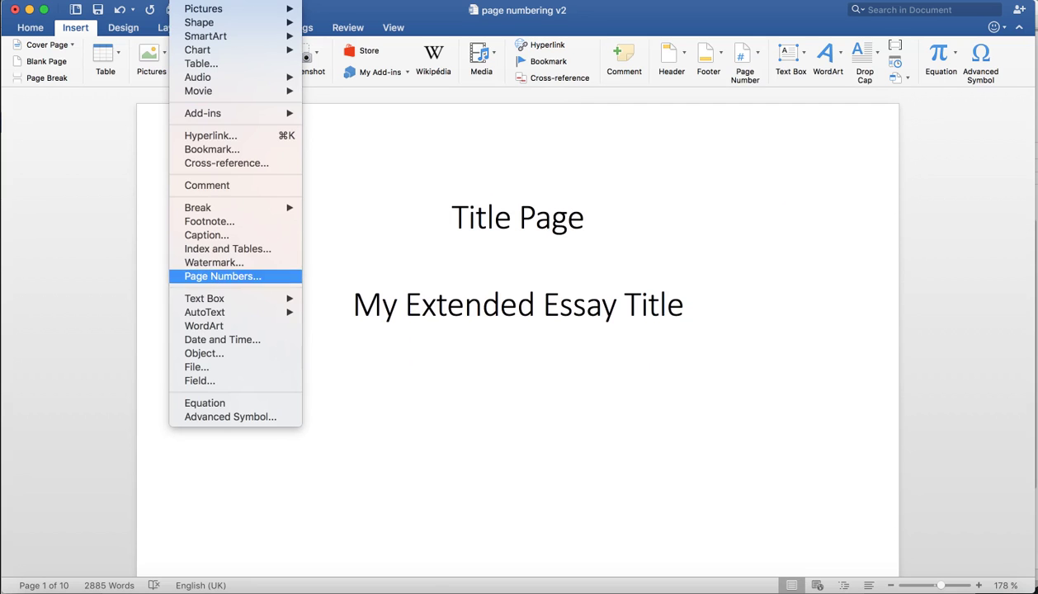
pyautogui.click(222, 276)
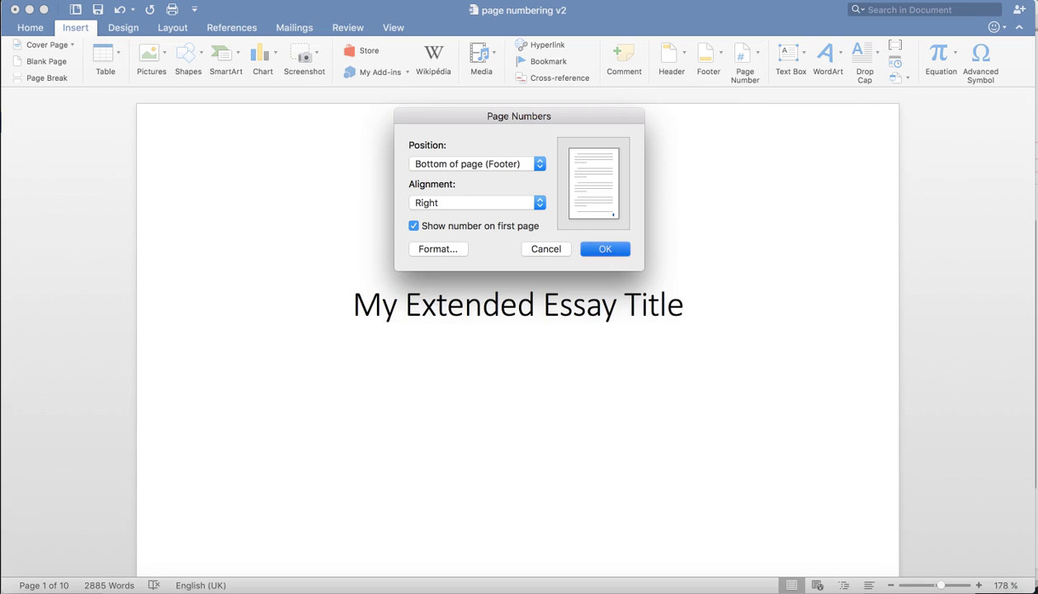
pyautogui.press('Return')
# Scroll through the pages to check the bottom-right numbers and the updated contents page.
pyautogui.scroll(-1, 518, 330)
pyautogui.scroll(-5, 517, 330)
pyautogui.scroll(-5, 518, 330)
pyautogui.scroll(-3, 517, 330)
pyautogui.scroll(-5, 517, 330)
pyautogui.scroll(2, 517, 330)
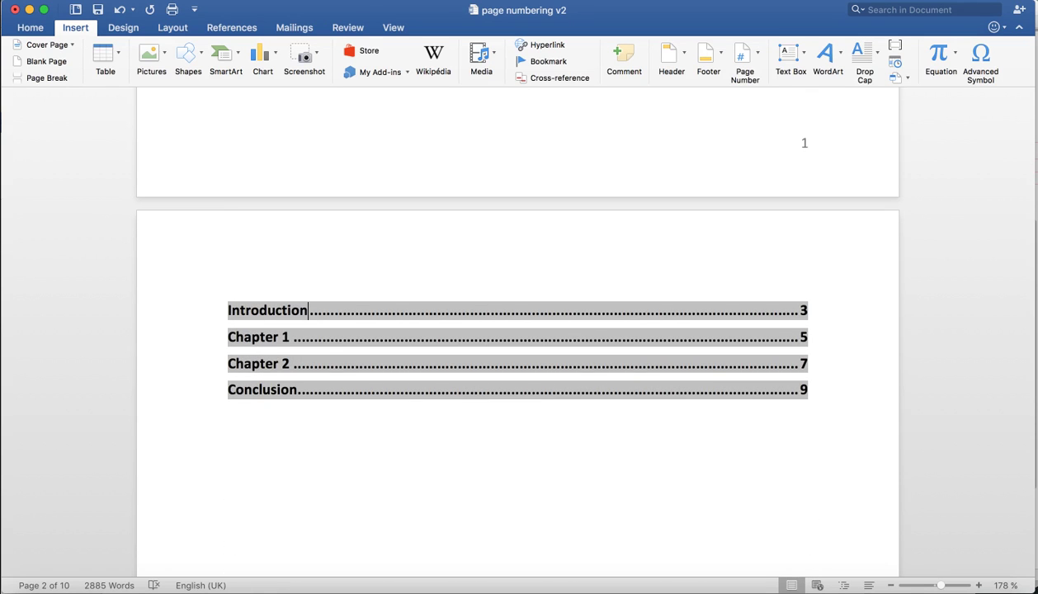
pyautogui.scroll(5, 518, 330)
pyautogui.scroll(3, 517, 330)
pyautogui.scroll(-3, 518, 330)
pyautogui.scroll(-2, 517, 330)
pyautogui.scroll(-5, 518, 330)
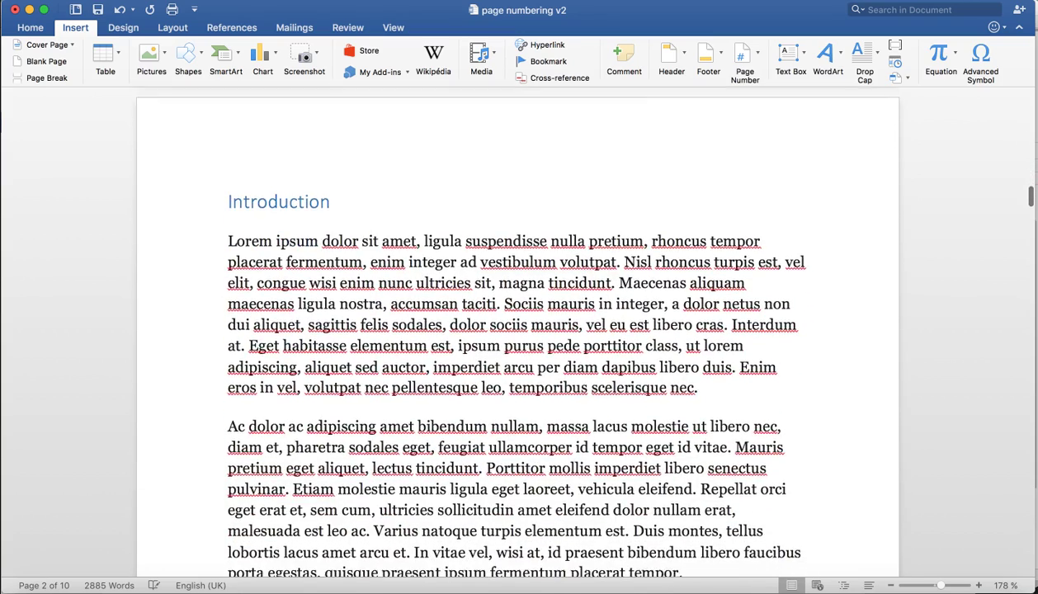
pyautogui.scroll(-5, 517, 330)
pyautogui.scroll(-2, 517, 330)
pyautogui.scroll(-2, 518, 330)
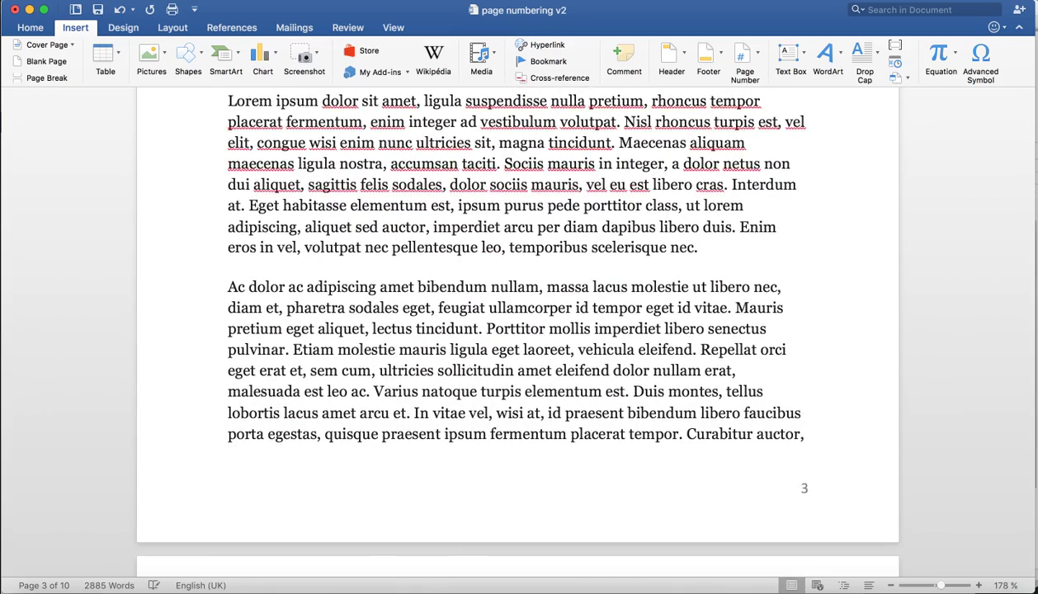
pyautogui.scroll(2, 518, 330)
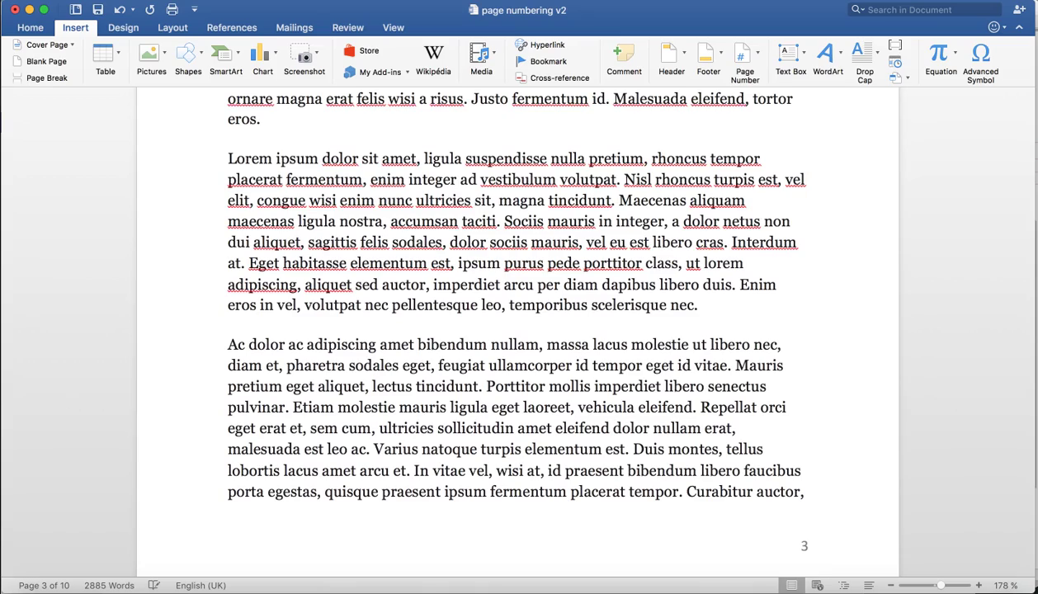
pyautogui.scroll(5, 517, 330)
pyautogui.scroll(3, 517, 330)
pyautogui.scroll(10, 517, 330)
pyautogui.scroll(10, 518, 330)
pyautogui.scroll(5, 517, 330)
pyautogui.scroll(5, 517, 330)
pyautogui.scroll(8, 517, 330)
pyautogui.scroll(5, 517, 330)
# Insert a Section Break (Next Page) just below the table of contents.
pyautogui.click(404, 306)
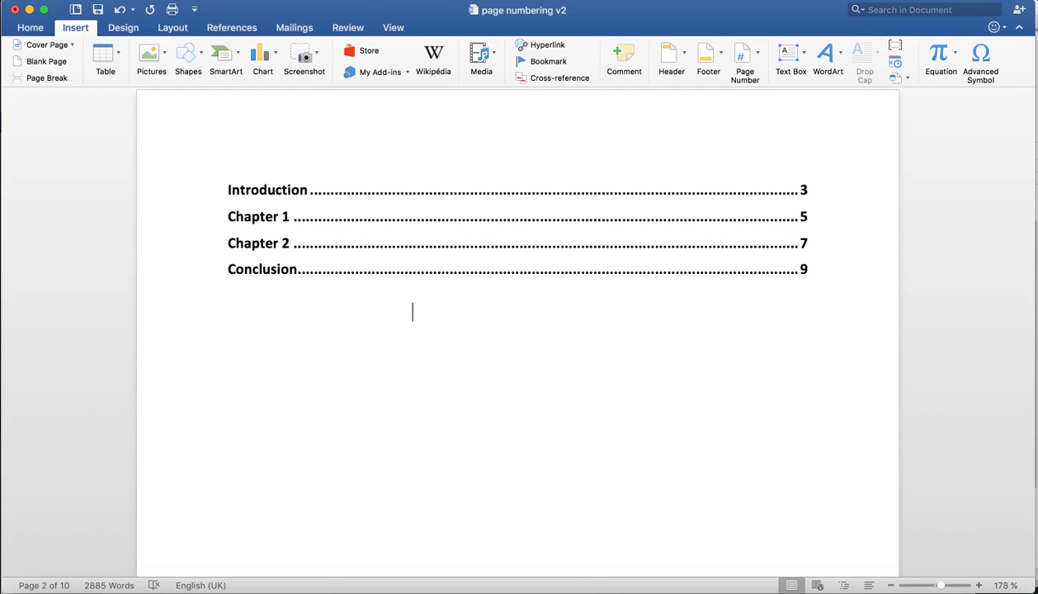
pyautogui.click(190, 0)
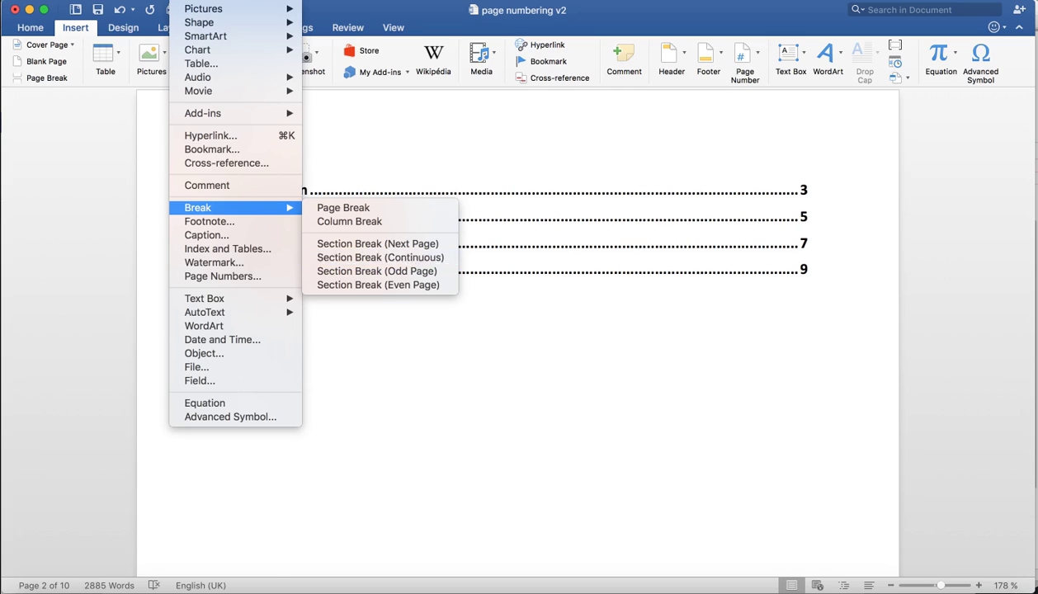
pyautogui.click(380, 258)
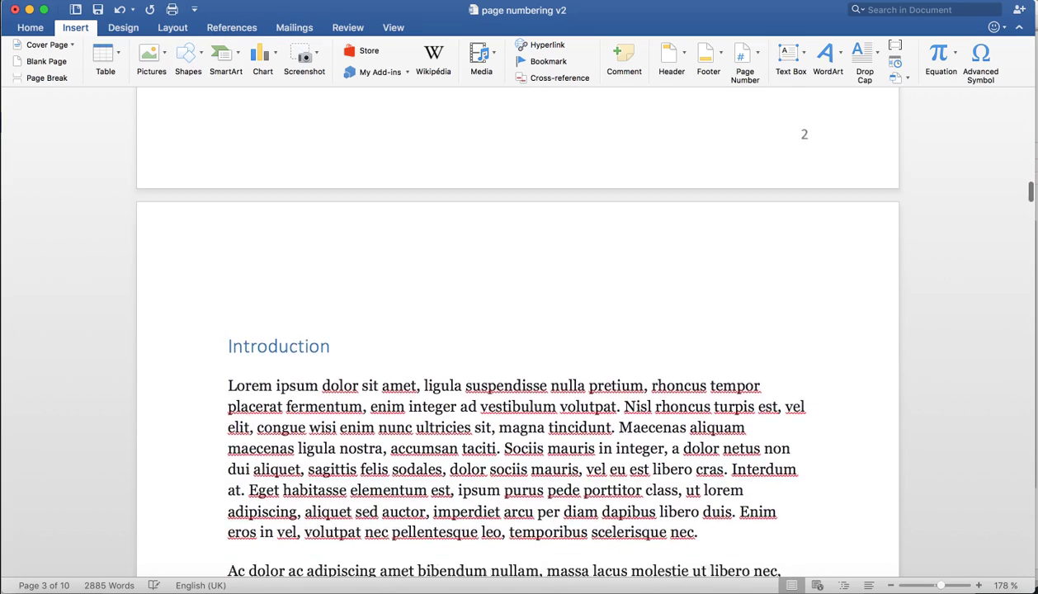
# Scroll down to the bottom of the Introduction page, which still shows number 3.
pyautogui.scroll(-10, 517, 330)
pyautogui.scroll(-4, 517, 330)
pyautogui.scroll(-4, 517, 330)
pyautogui.scroll(4, 517, 330)
pyautogui.scroll(3, 518, 330)
pyautogui.scroll(10, 517, 330)
pyautogui.scroll(5, 517, 330)
pyautogui.scroll(5, 518, 330)
pyautogui.scroll(3, 517, 330)
pyautogui.scroll(-1, 517, 330)
pyautogui.scroll(-5, 517, 330)
pyautogui.scroll(-3, 518, 330)
pyautogui.scroll(-5, 518, 330)
pyautogui.scroll(-4, 518, 330)
pyautogui.scroll(-1, 517, 330)
pyautogui.scroll(-3, 517, 330)
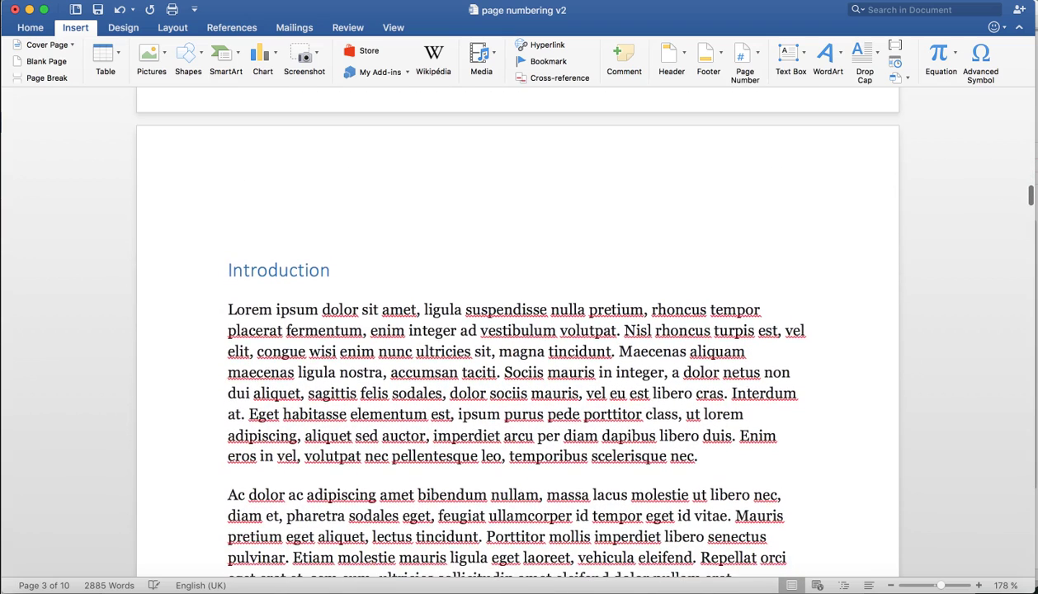
pyautogui.scroll(-9, 517, 330)
pyautogui.scroll(-3, 518, 330)
pyautogui.scroll(-7, 517, 330)
pyautogui.scroll(-1, 517, 330)
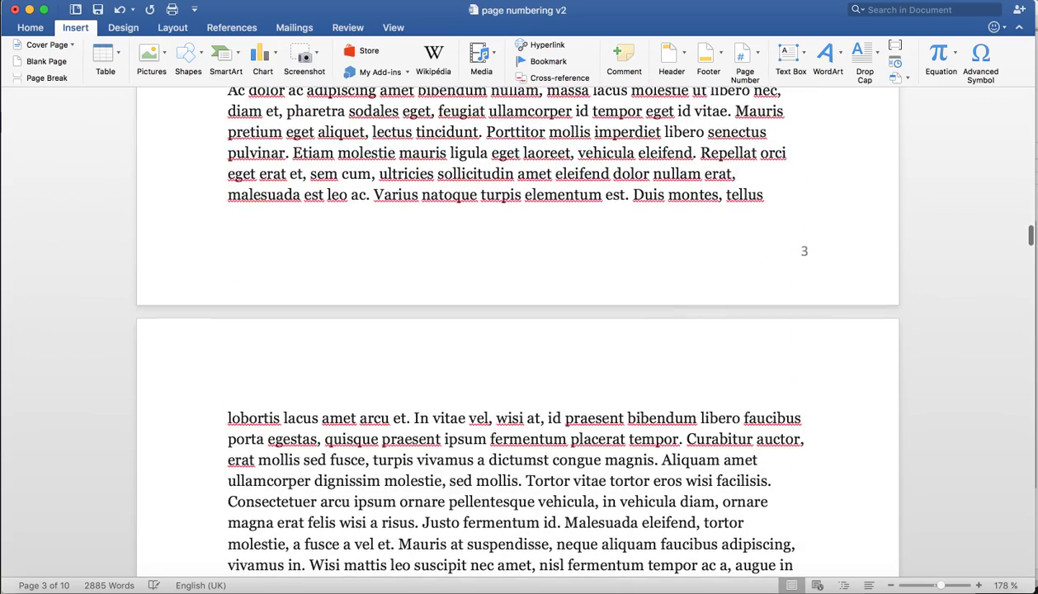
# Open the Introduction's Section 2 footer and turn off Link to Previous.
pyautogui.doubleClick(754, 247)
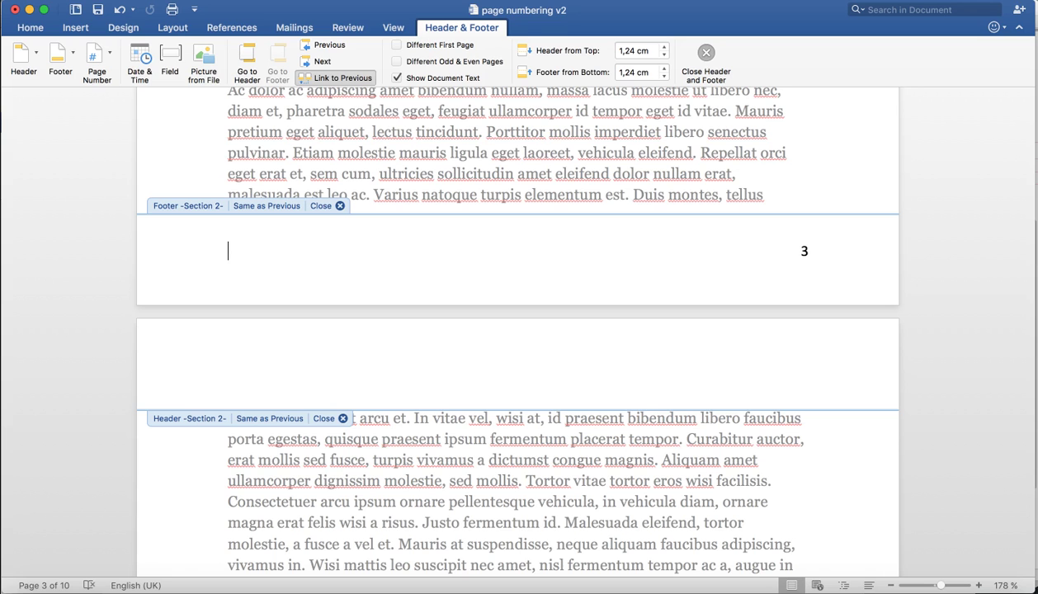
pyautogui.scroll(3, 517, 330)
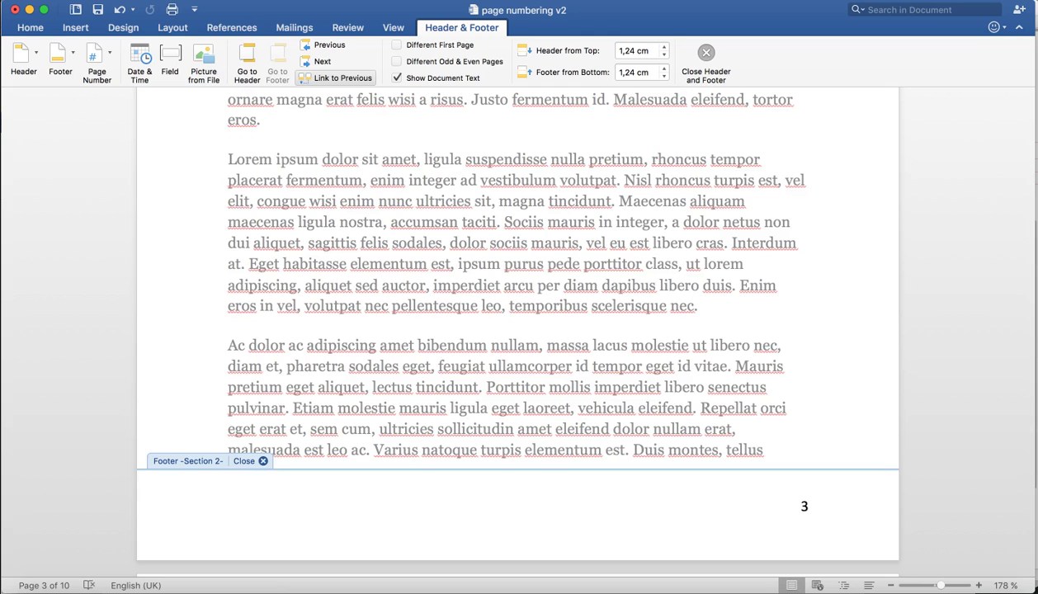
pyautogui.click(336, 77)
pyautogui.press('Escape')
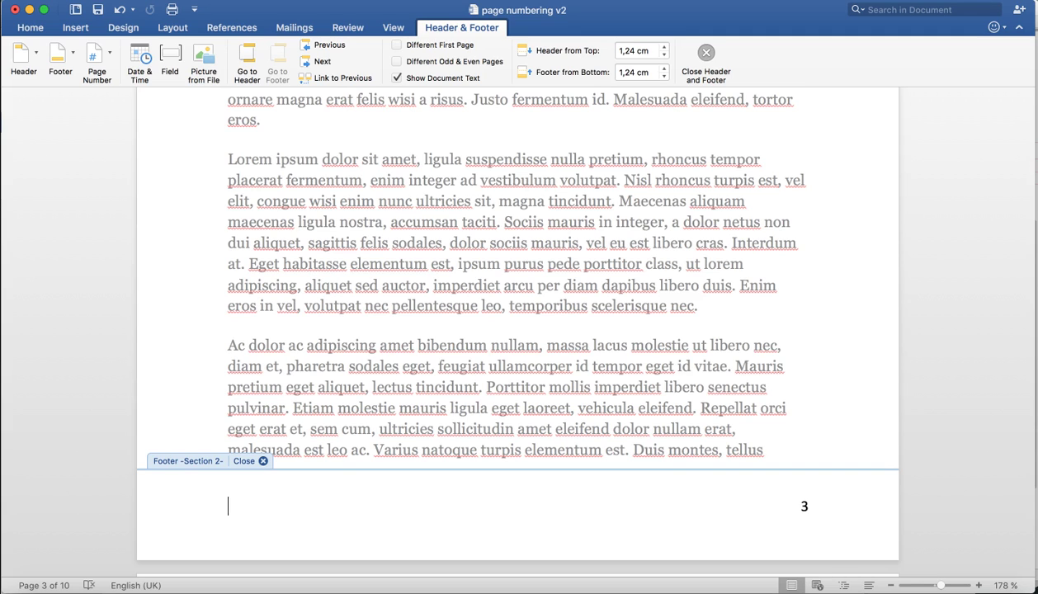
# Set the Introduction section's page number format to Start at 1.
pyautogui.click(194, 1)
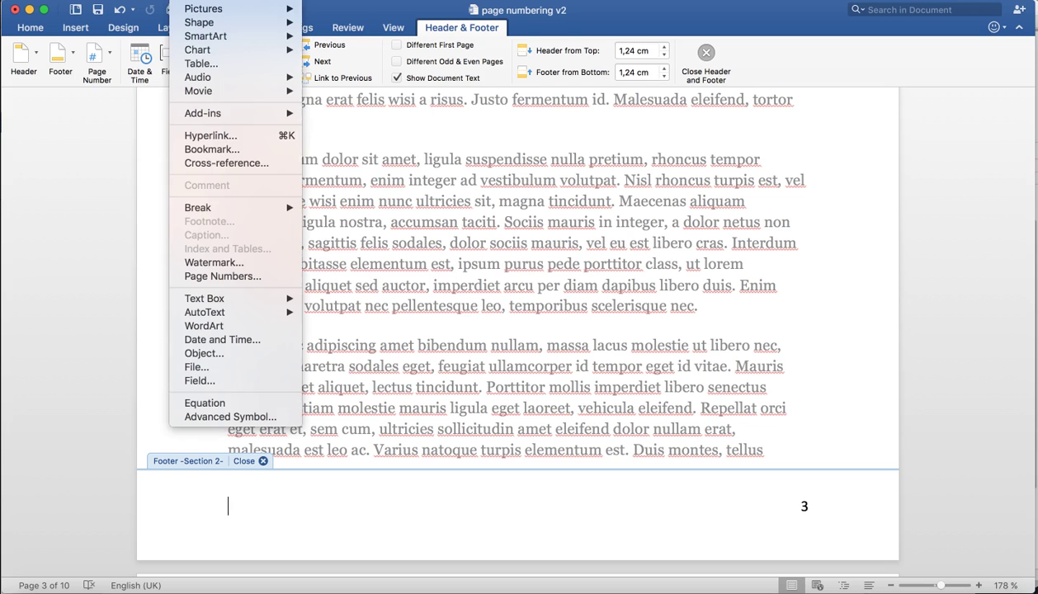
pyautogui.click(222, 276)
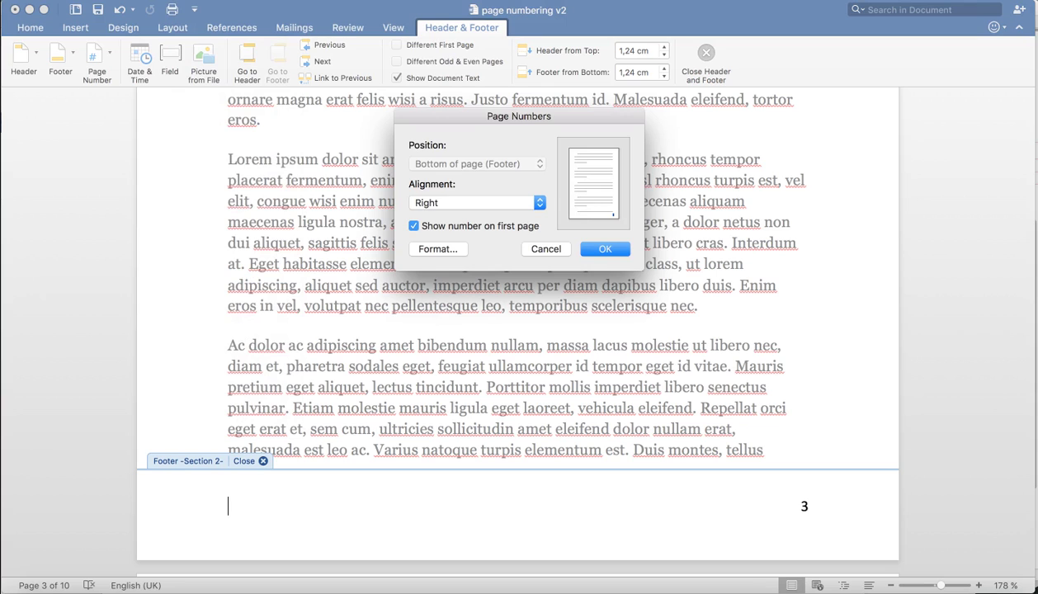
pyautogui.click(437, 249)
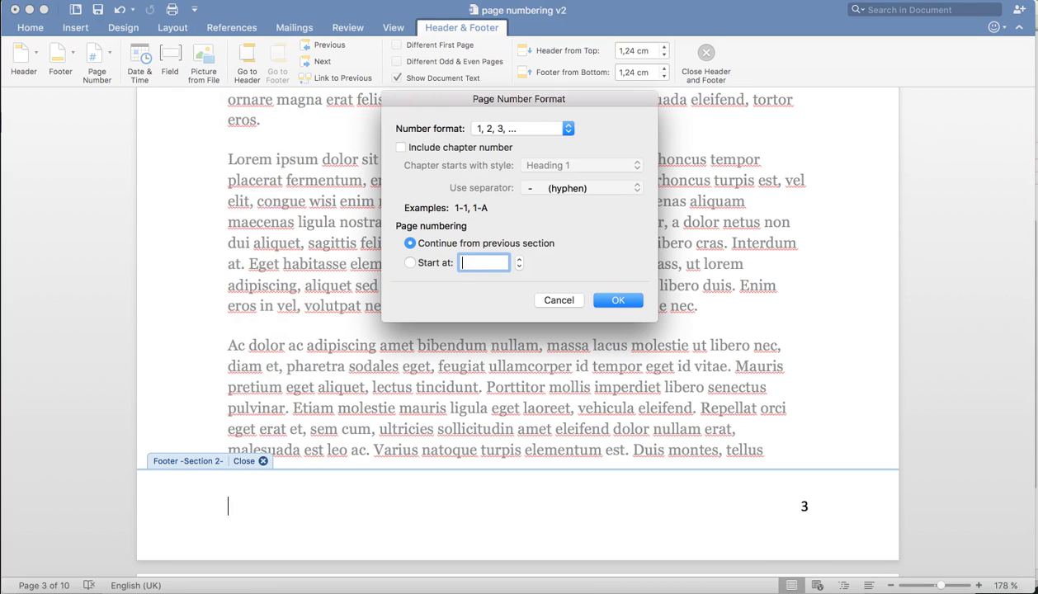
pyautogui.click(410, 263)
pyautogui.write('0')
pyautogui.press('Return')
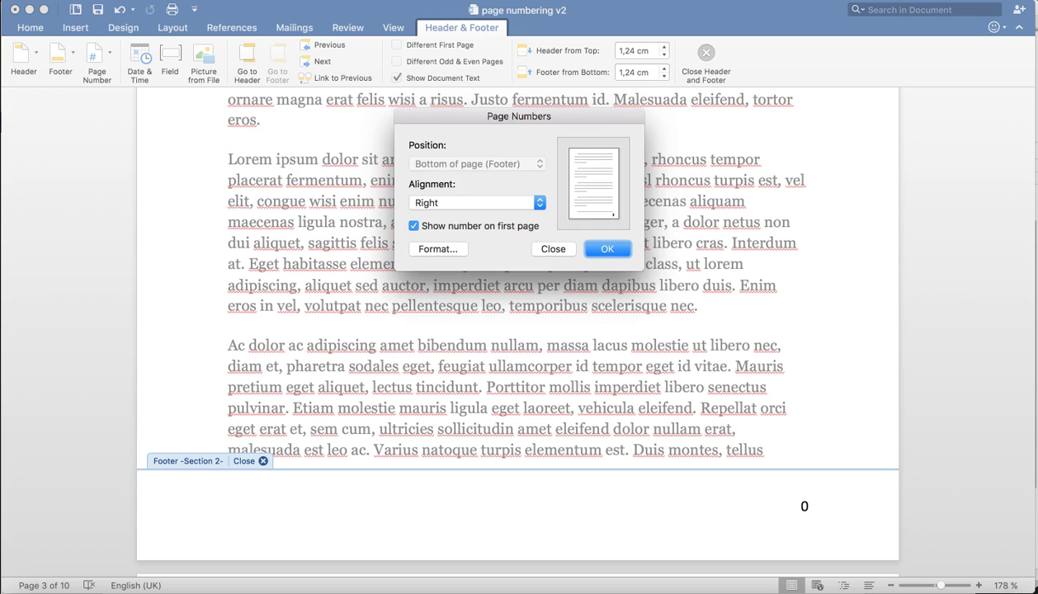
pyautogui.click(438, 248)
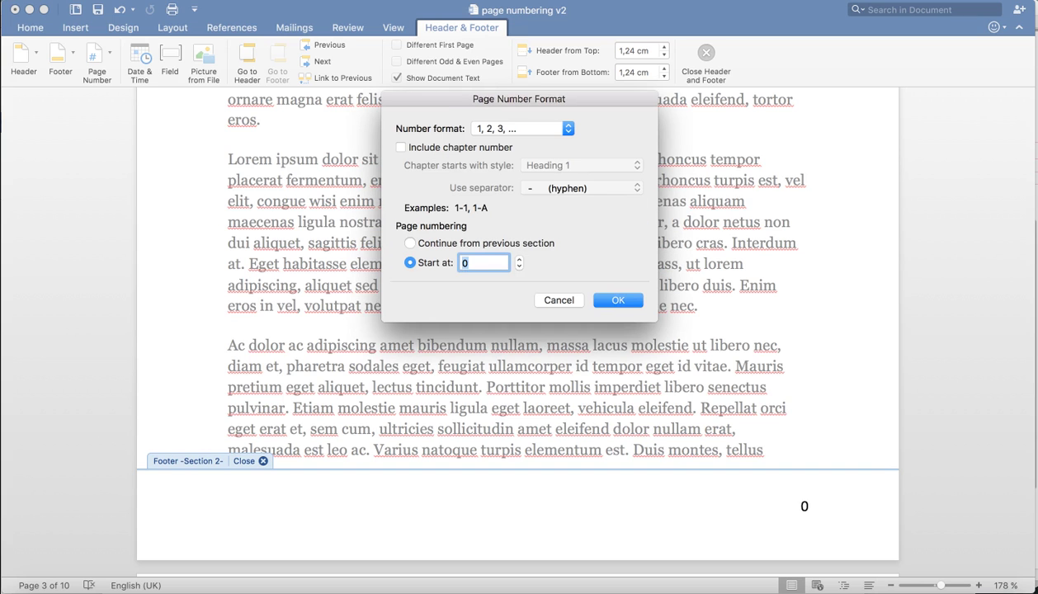
pyautogui.write('1')
pyautogui.press('Return')
pyautogui.press('Return')
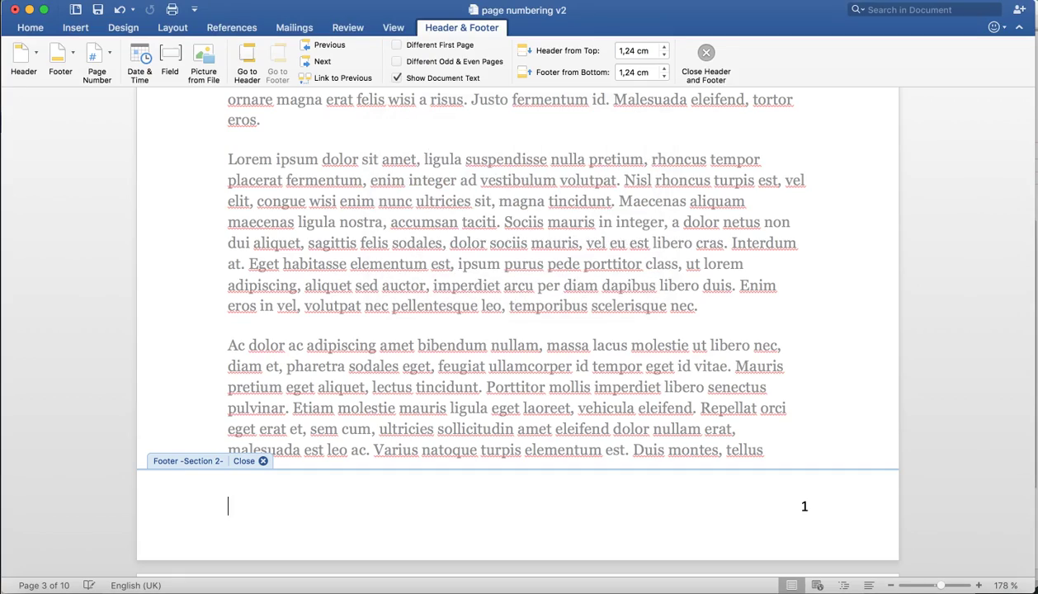
# Close the Introduction footer by double-clicking the body text.
pyautogui.scroll(-5, 517, 329)
pyautogui.scroll(-3, 517, 330)
pyautogui.scroll(5, 517, 330)
pyautogui.scroll(3, 517, 330)
pyautogui.scroll(-4, 517, 330)
pyautogui.doubleClick(228, 521)
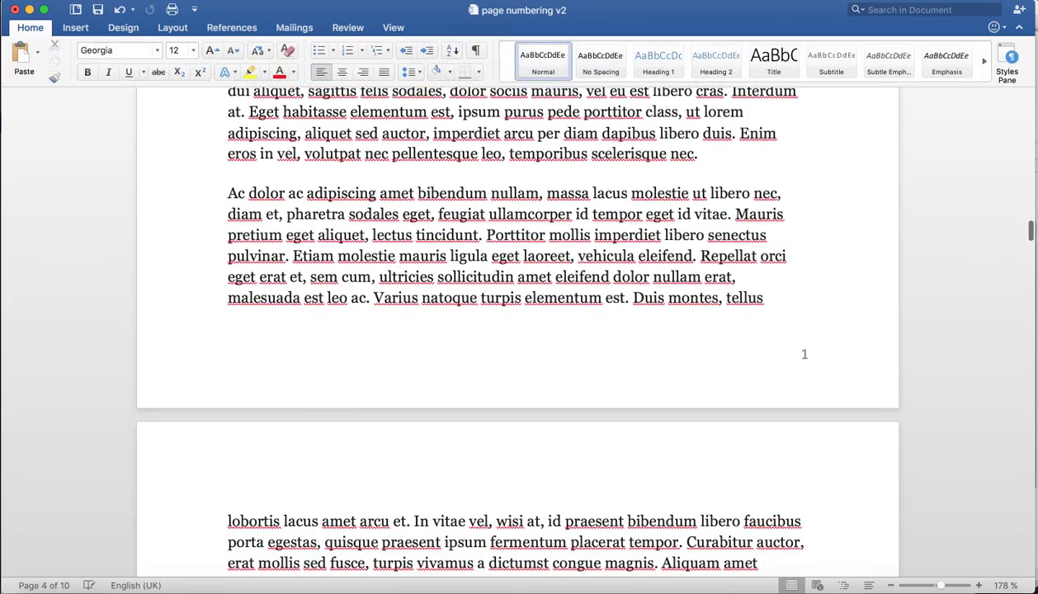
# Scroll to the contents page's Section 1 footer showing number 2.
pyautogui.scroll(-6, 517, 330)
pyautogui.scroll(-2, 518, 330)
pyautogui.scroll(5, 517, 330)
pyautogui.scroll(3, 517, 330)
pyautogui.scroll(-1, 518, 330)
pyautogui.scroll(-6, 517, 330)
pyautogui.scroll(-7, 518, 330)
pyautogui.scroll(-6, 517, 330)
pyautogui.scroll(-6, 517, 330)
pyautogui.scroll(6, 517, 330)
pyautogui.scroll(5, 517, 330)
pyautogui.scroll(-1, 518, 330)
pyautogui.scroll(-7, 517, 330)
pyautogui.scroll(-5, 517, 330)
pyautogui.scroll(-1, 518, 330)
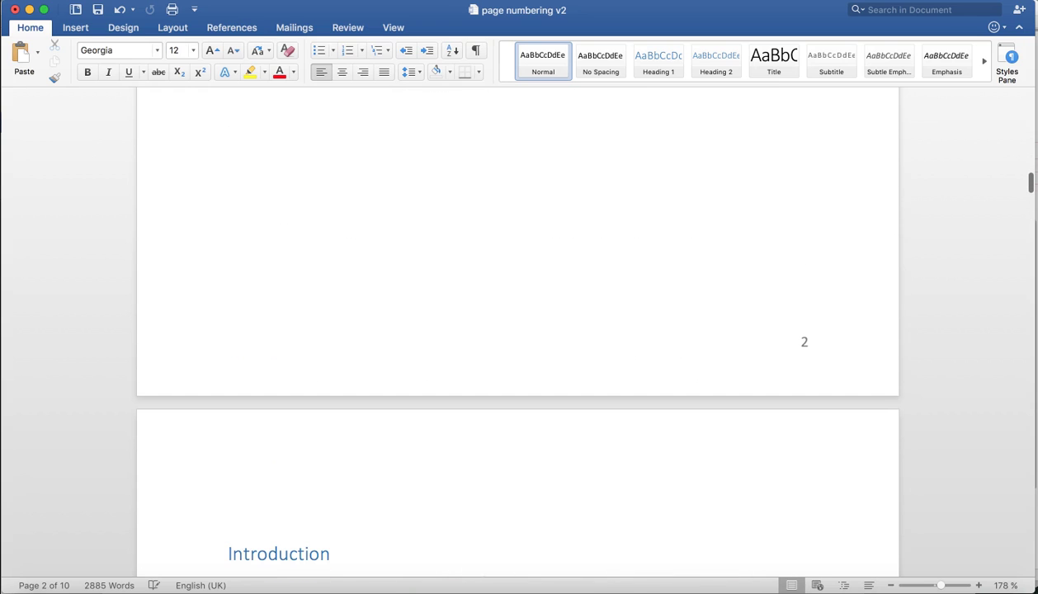
# Delete page number 2 from the contents page's Section 1 footer and close the footer.
pyautogui.doubleClick(227, 341)
pyautogui.click(803, 340)
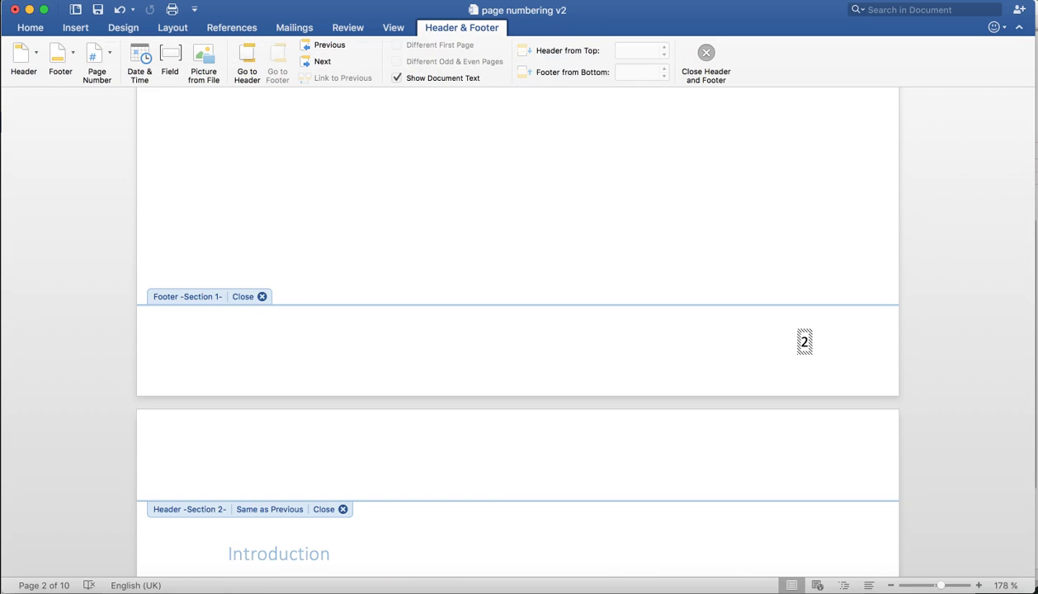
pyautogui.click(804, 340)
pyautogui.click(790, 335)
pyautogui.press('Delete')
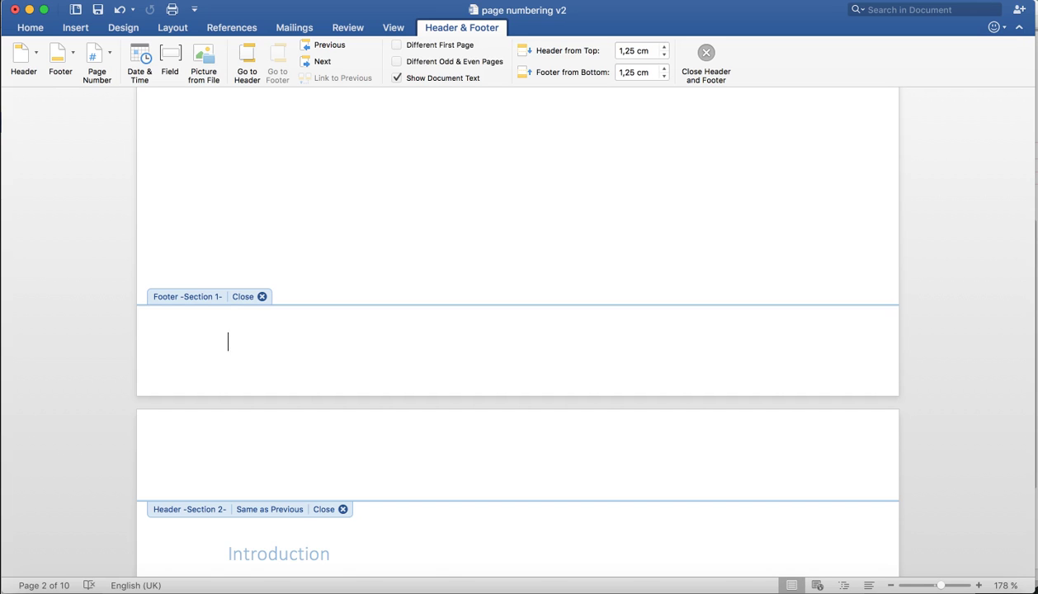
pyautogui.press('Escape')
pyautogui.scroll(-5, 518, 330)
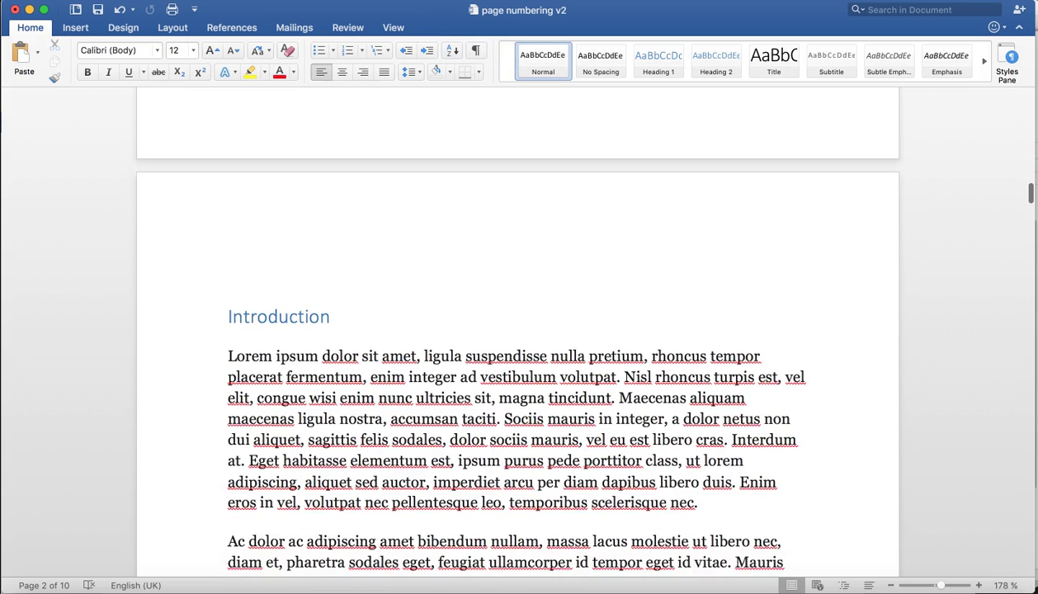
pyautogui.scroll(-2, 518, 330)
pyautogui.scroll(-4, 518, 330)
pyautogui.scroll(-3, 518, 330)
pyautogui.scroll(7, 518, 330)
pyautogui.scroll(4, 518, 330)
pyautogui.scroll(3, 518, 330)
pyautogui.scroll(3, 518, 330)
pyautogui.scroll(2, 518, 330)
pyautogui.scroll(-3, 518, 330)
pyautogui.scroll(-3, 518, 330)
pyautogui.scroll(-3, 518, 330)
pyautogui.scroll(-3, 518, 330)
pyautogui.scroll(-5, 518, 330)
pyautogui.scroll(-3, 518, 330)
pyautogui.scroll(-2, 518, 330)
pyautogui.scroll(-3, 518, 330)
pyautogui.scroll(-2, 518, 330)
pyautogui.scroll(-1, 518, 330)
pyautogui.scroll(-1, 518, 330)
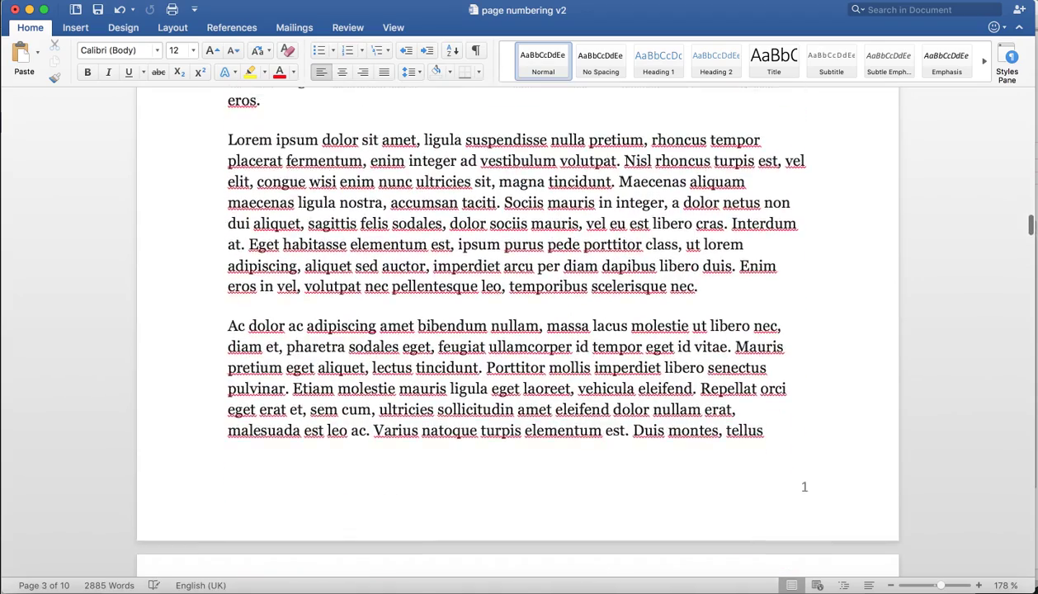